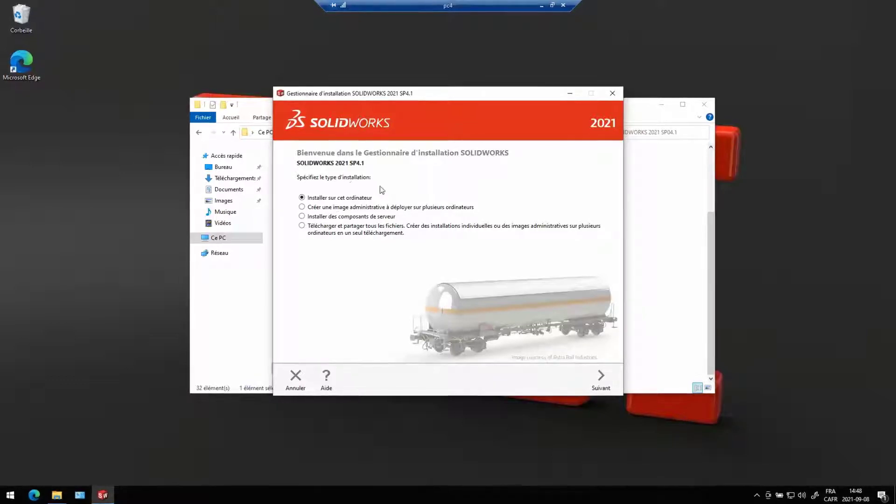
Leave the SOLIDWORKS serial number unchecked and accept the no-serial warning to continue.
click(599, 379)
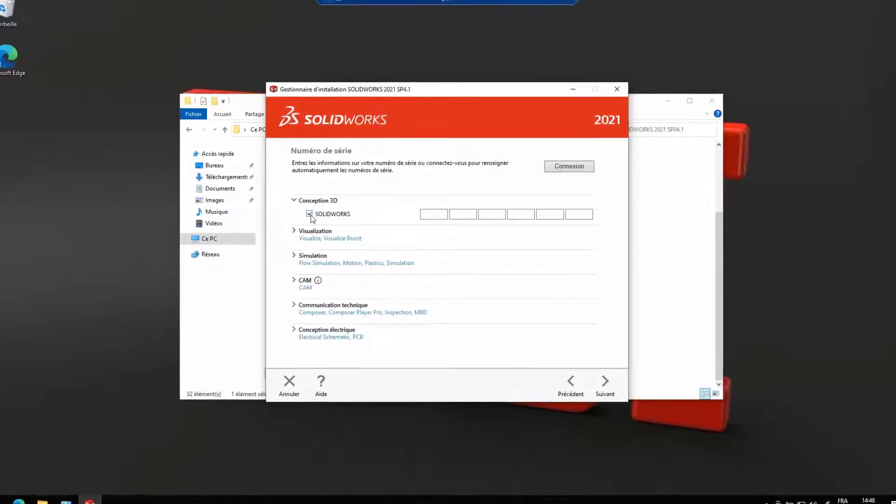
click(310, 214)
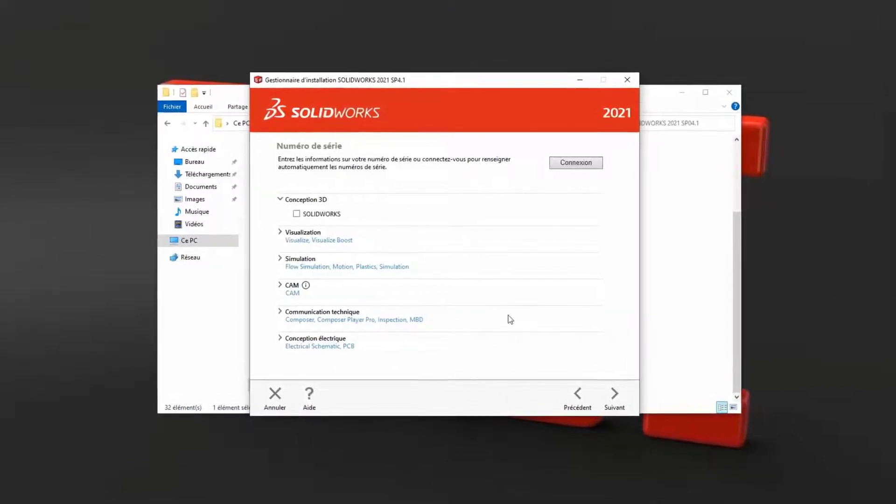
click(622, 402)
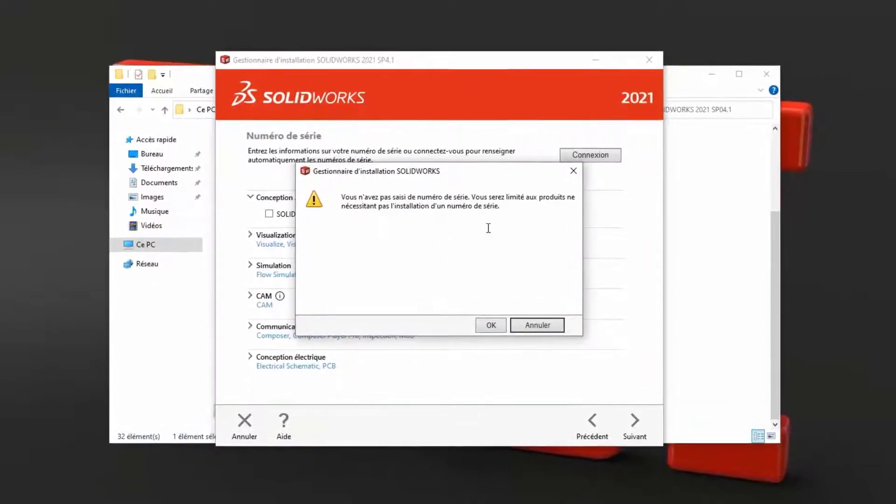
click(491, 328)
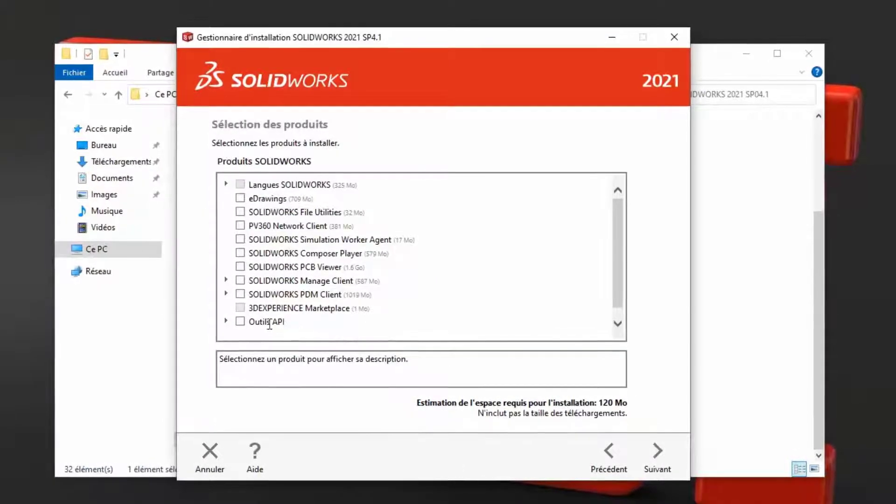
Select eDrawings and SOLIDWORKS PDM Client, then continue to the Résumé page.
click(238, 198)
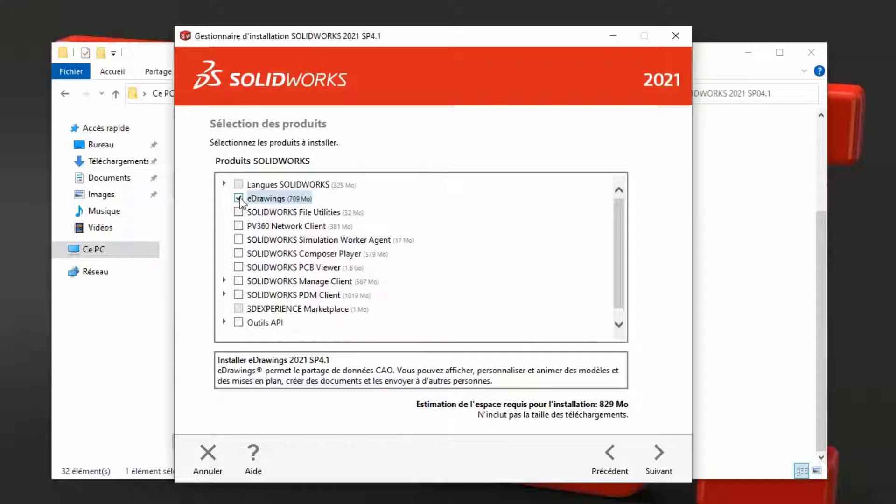
click(238, 294)
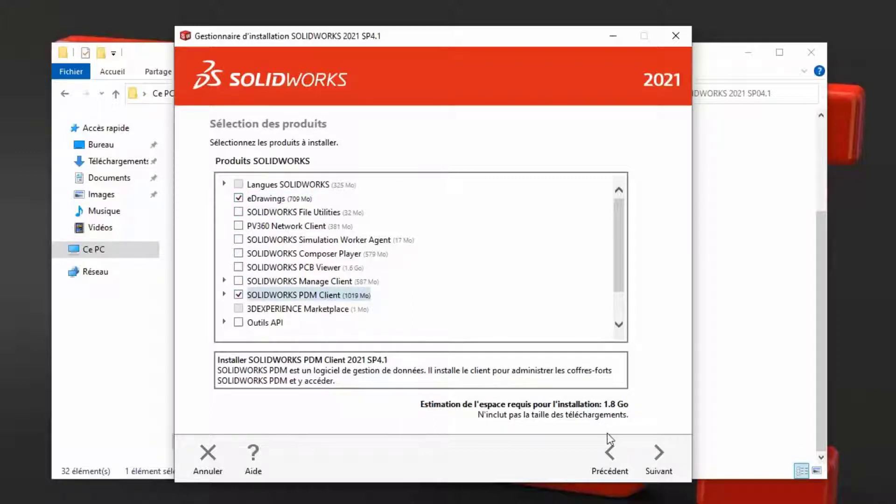
click(657, 455)
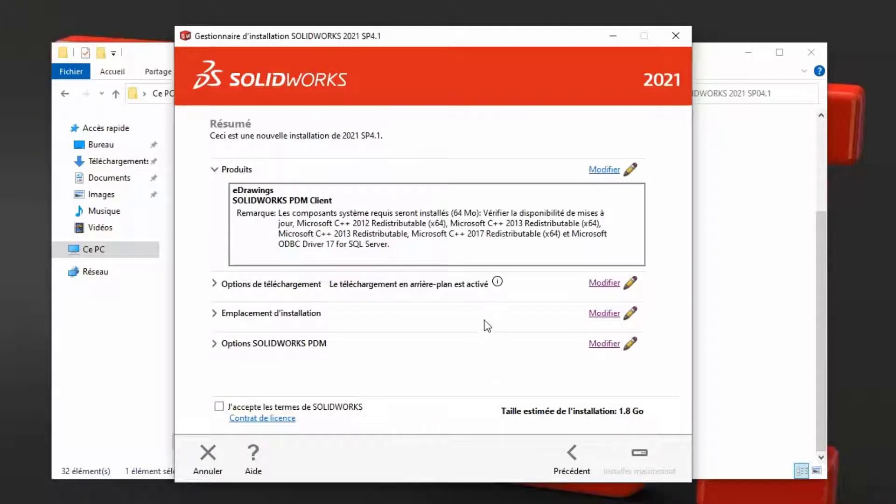
Change the install path from 'Corp' to C:\Program Files\SOLIDWORKS 2021 and return to the summary.
click(604, 314)
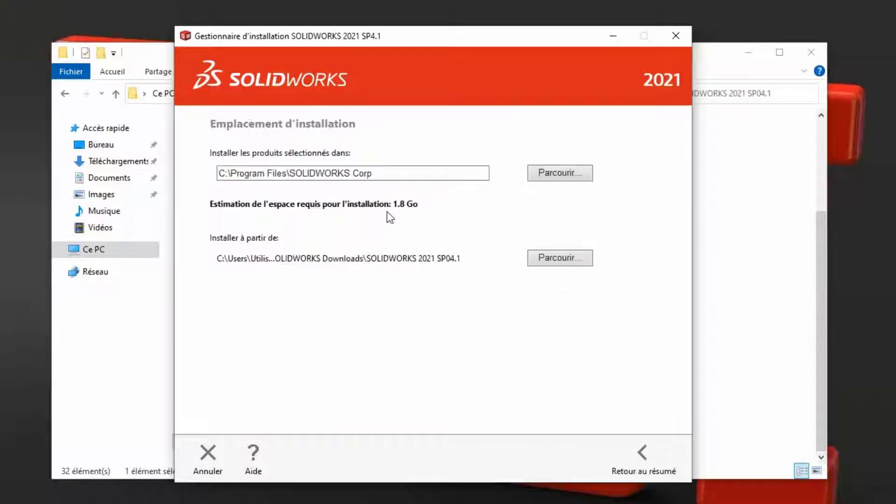
double_click(364, 173)
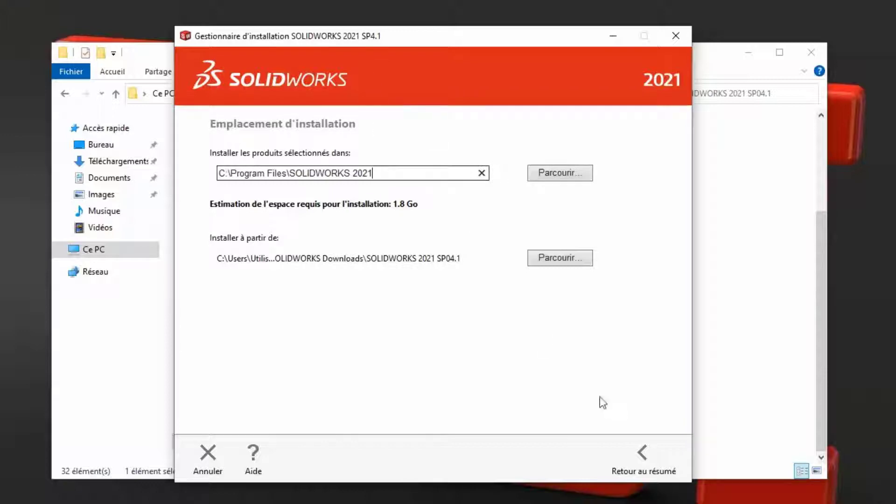
click(642, 462)
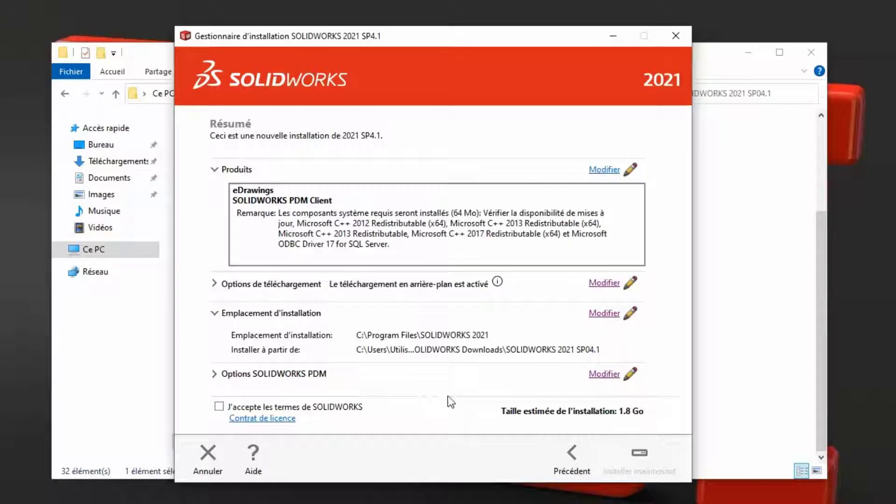
Keep SOLIDWORKS PDM Professional, choose the PDM Contributor client type, and return to the summary.
click(604, 375)
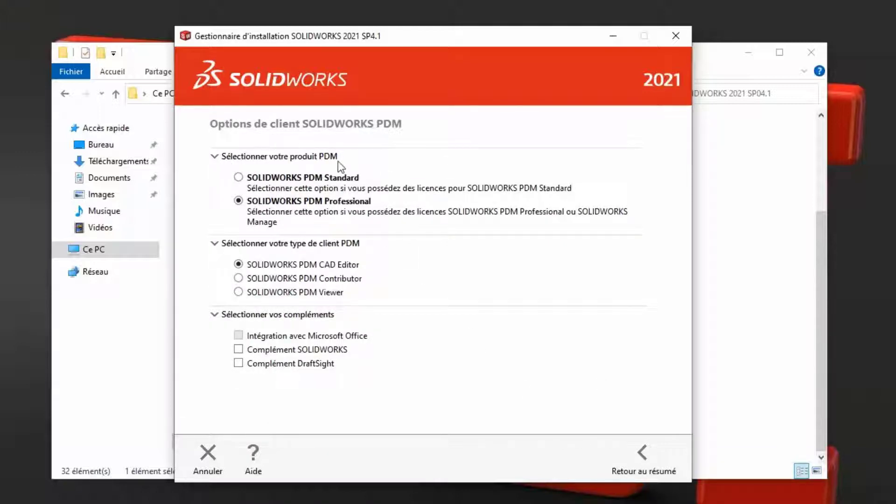
click(240, 180)
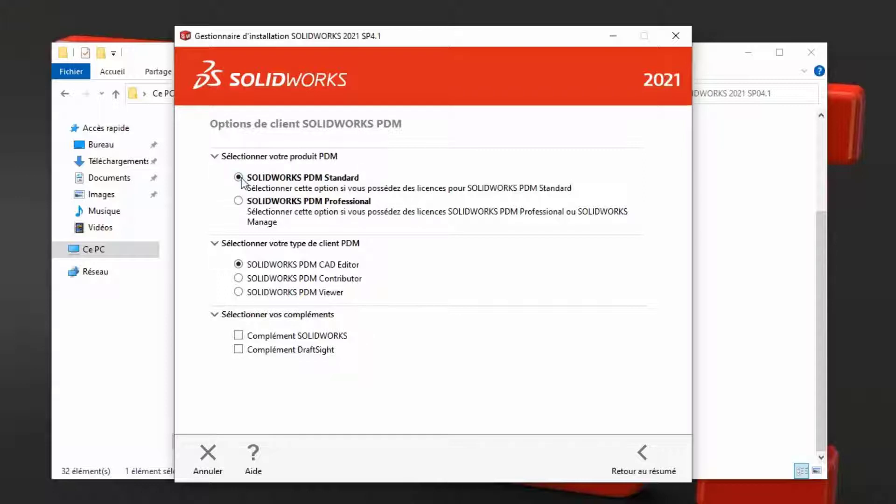
click(239, 204)
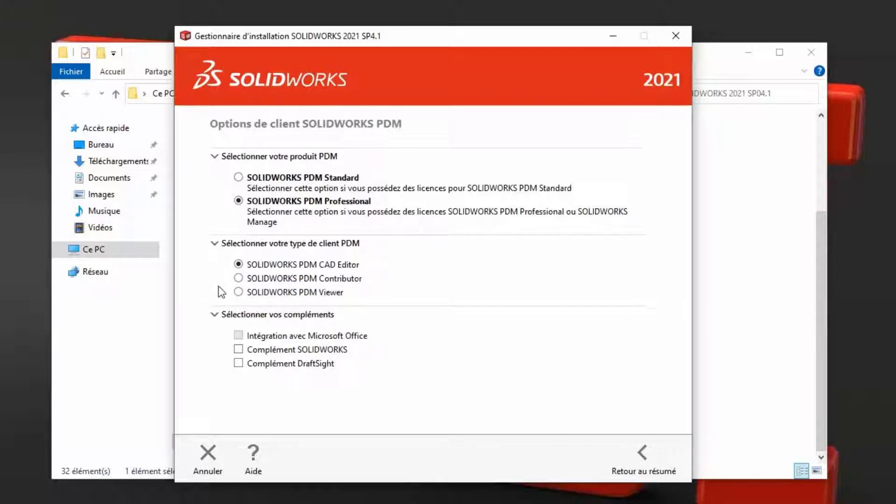
click(239, 279)
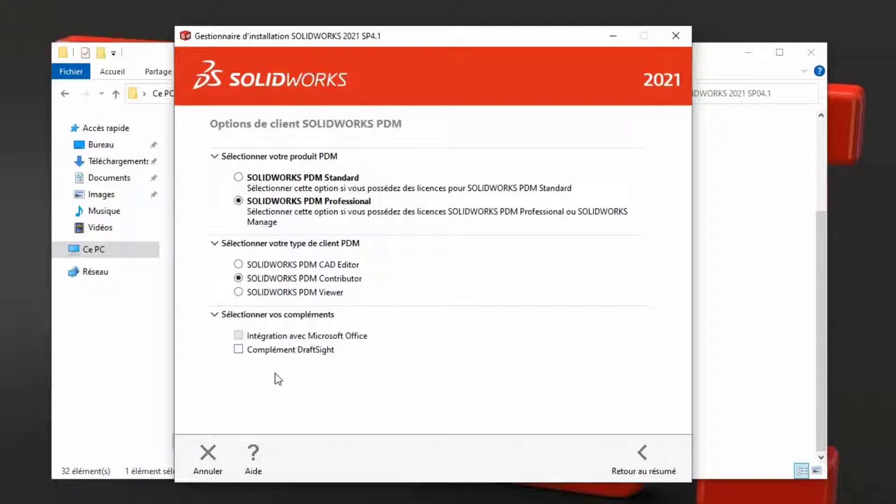
click(639, 457)
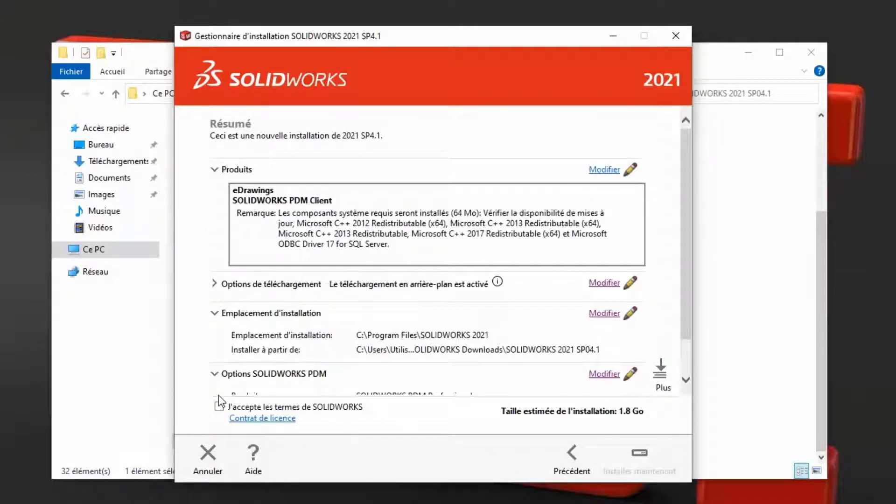
Accept 'J'accepte les termes de SOLIDWORKS' and start installing the selected products.
click(219, 406)
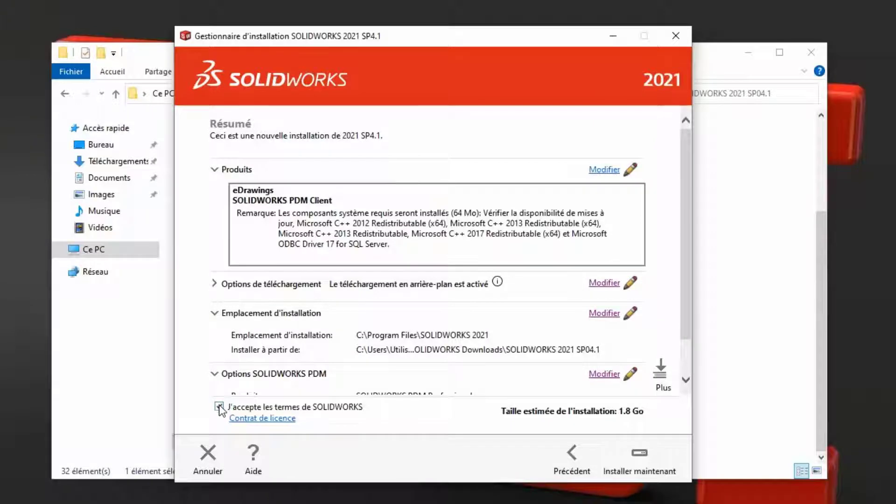
click(643, 460)
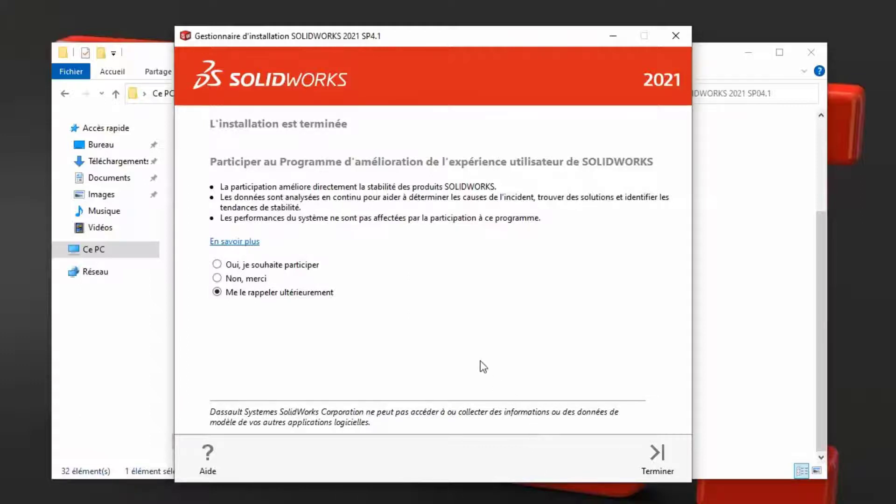
Choose 'Non, merci' for the user experience programme and finish the installer.
click(217, 278)
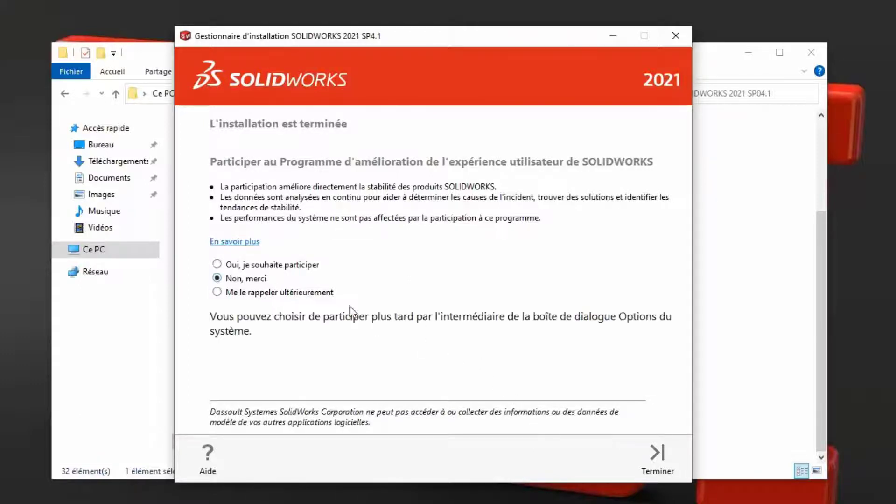
click(664, 460)
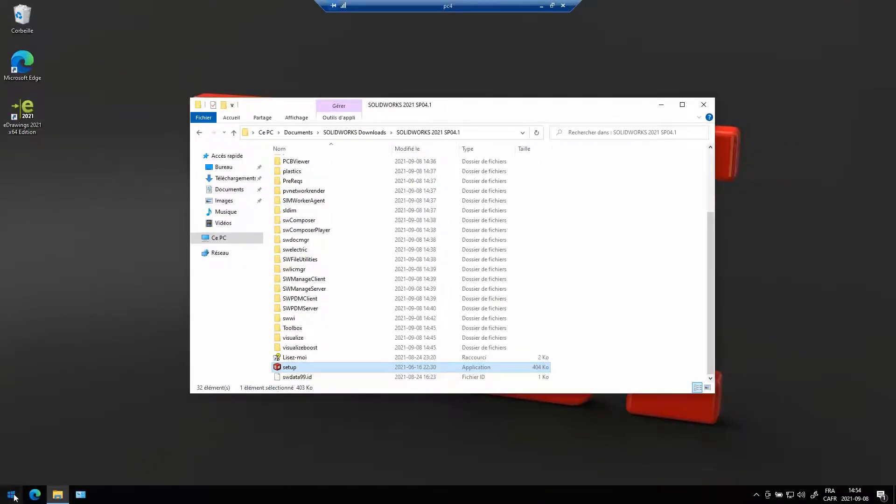
Launch Configuration des vues from the Start menu's SOLIDWORKS PDM folder.
click(14, 498)
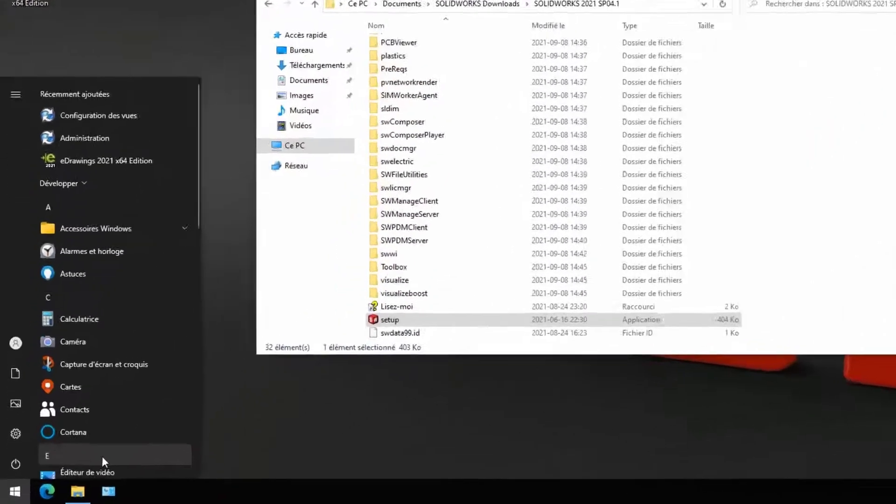
scroll(164, 416, down, 10)
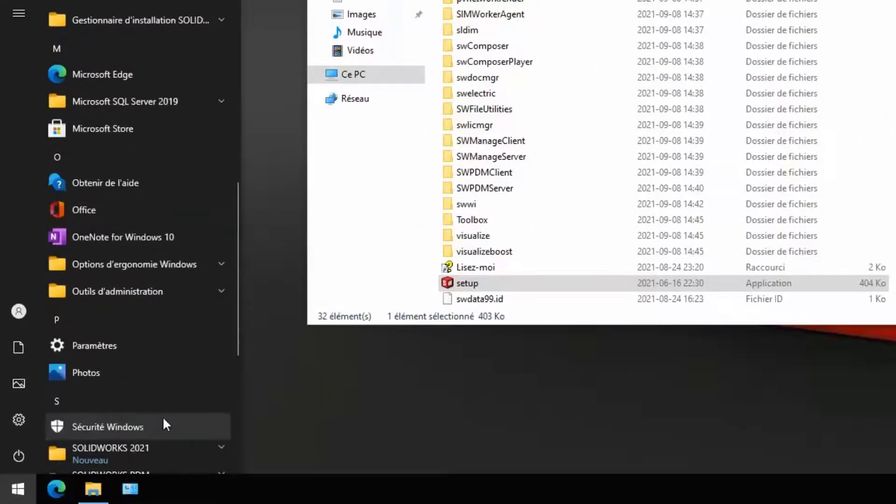
scroll(163, 416, down, 3)
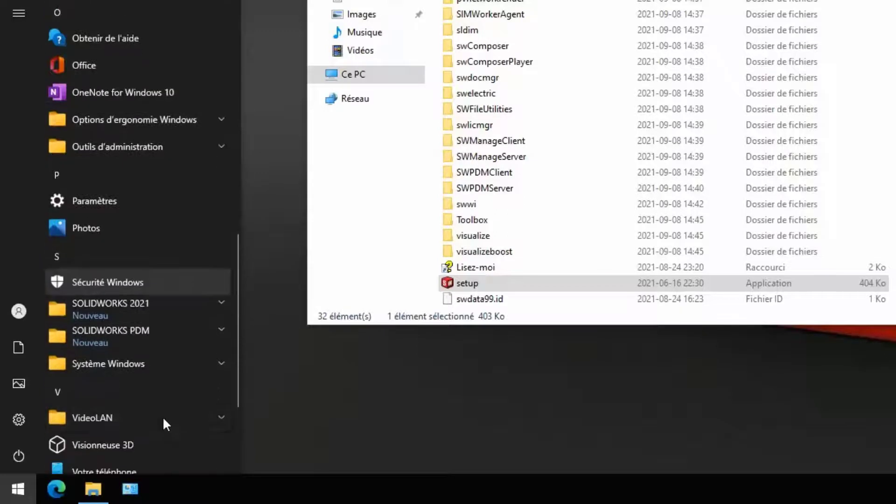
click(177, 338)
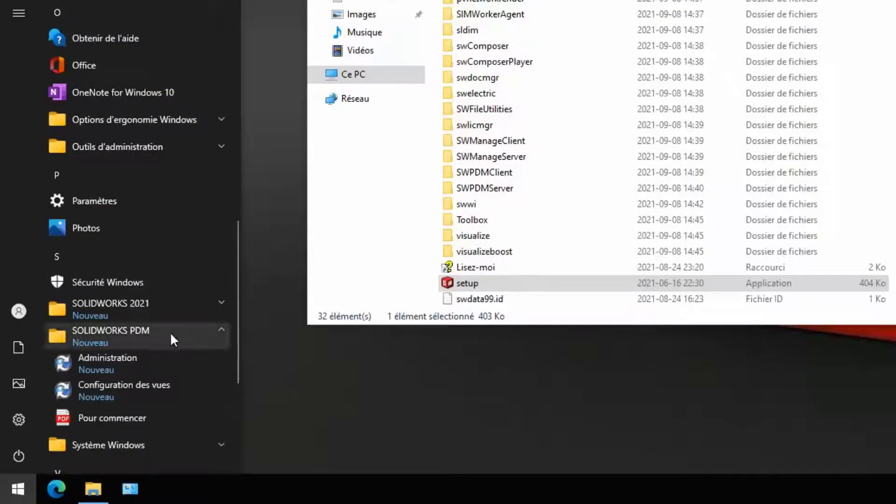
click(167, 394)
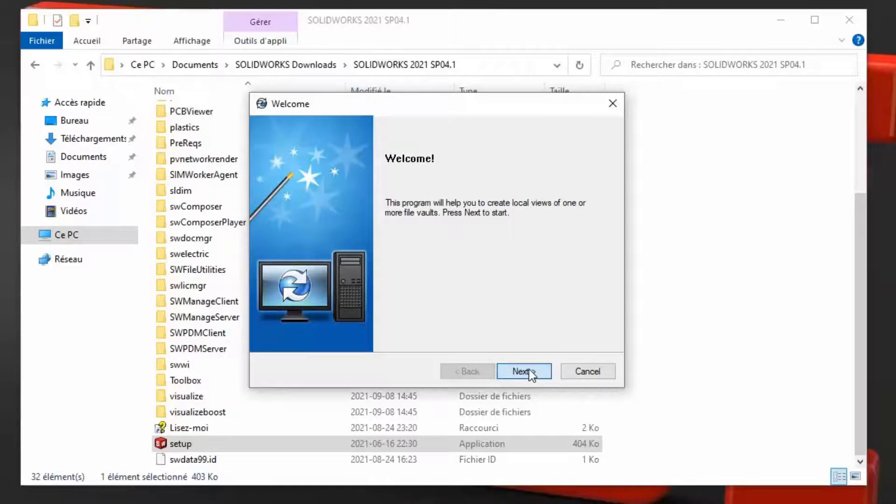
Select the Lenovo1 archive server and accept the PDM license agreement.
click(528, 369)
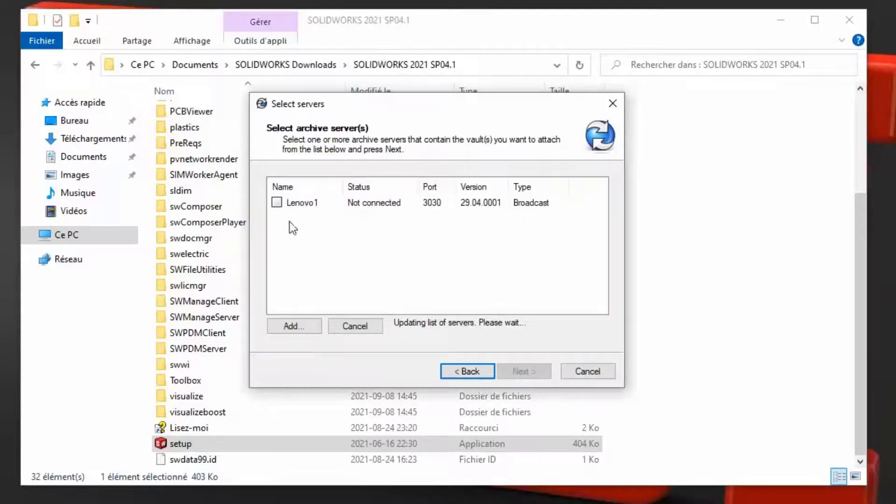
click(277, 202)
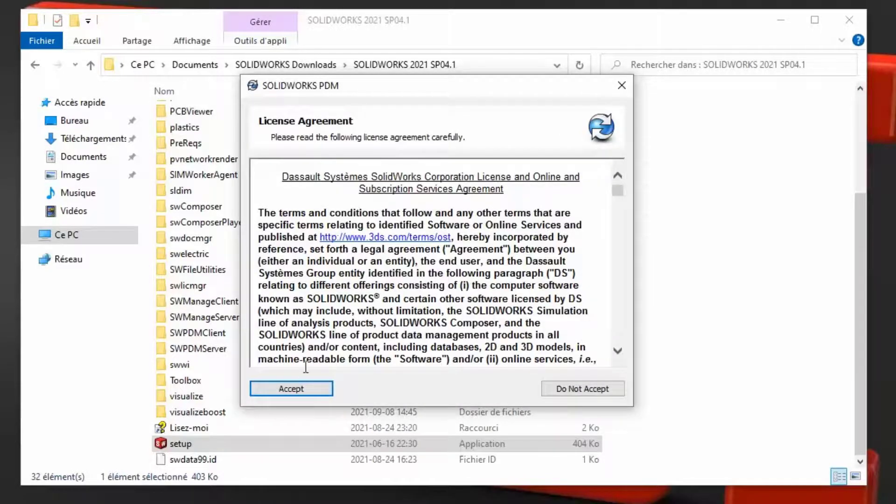
click(297, 391)
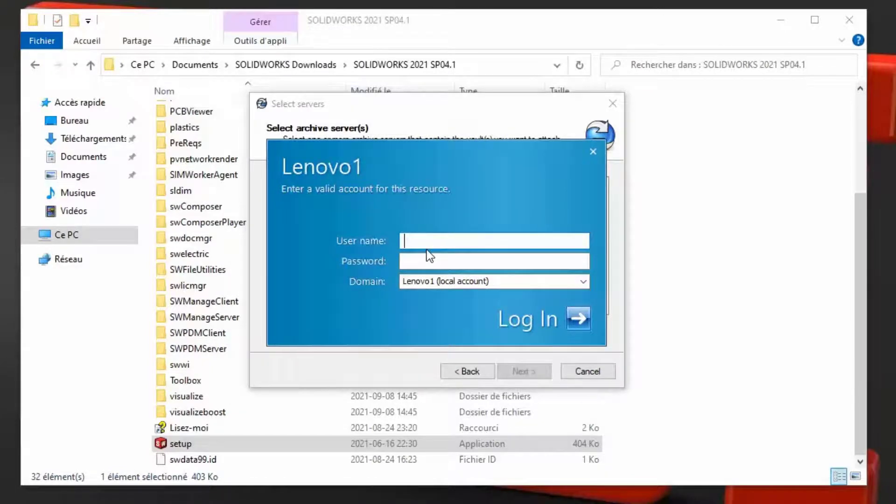
Log in to Lenovo1 with the server account's user name and password.
key(Tab)
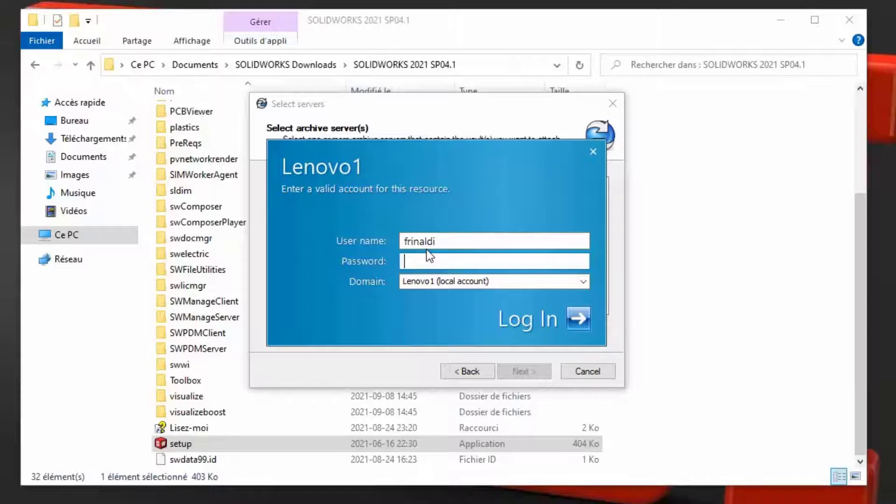
text(•••••••••••)
key(Return)
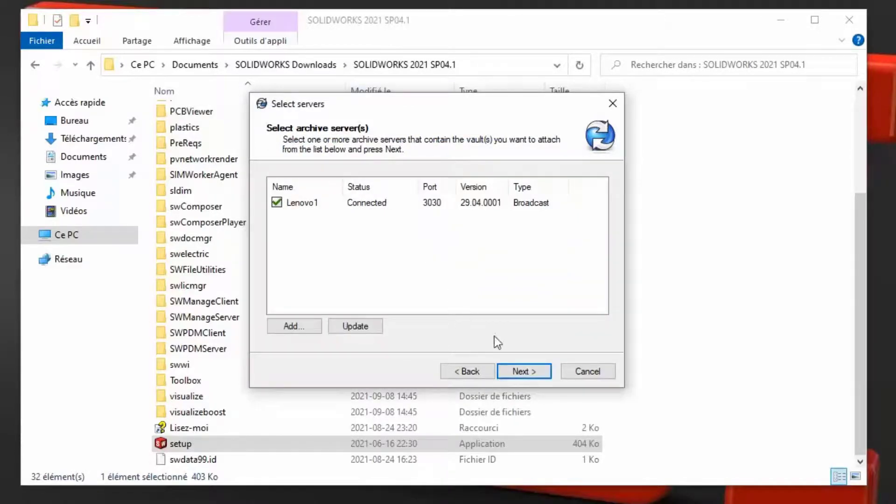
Select the ACME1 vault, keep C:\ as the view location, and proceed to the review.
click(529, 372)
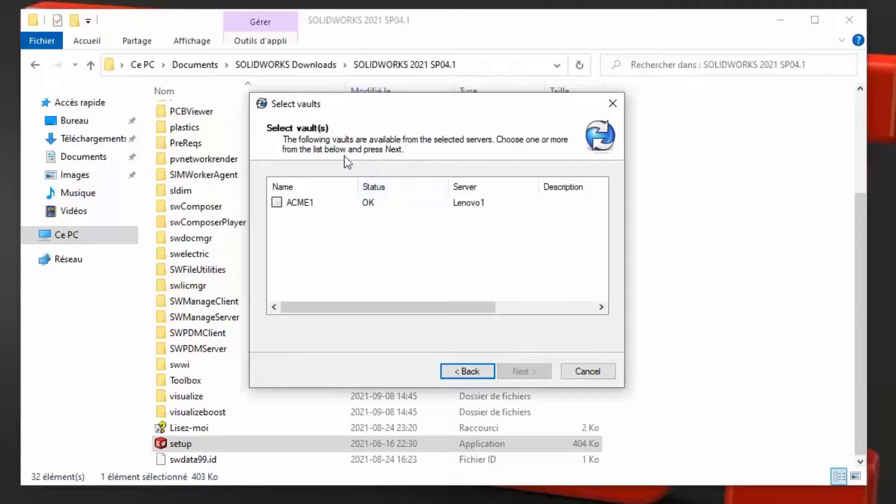
click(277, 202)
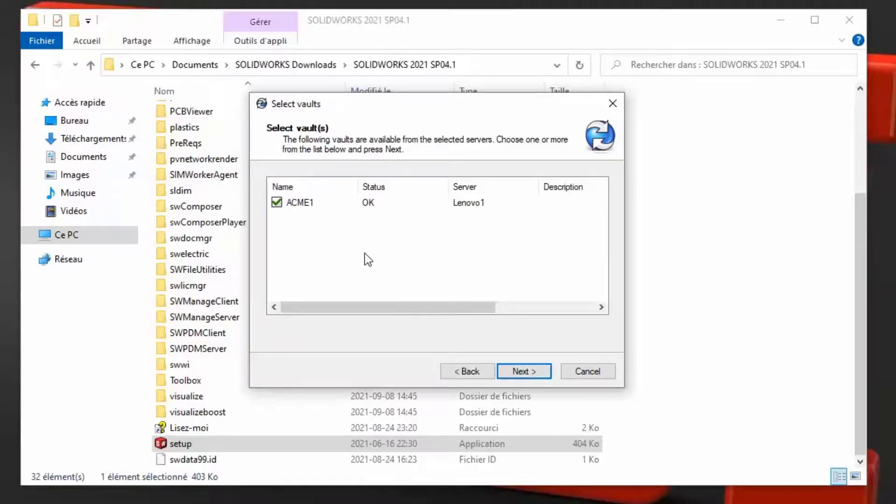
click(535, 372)
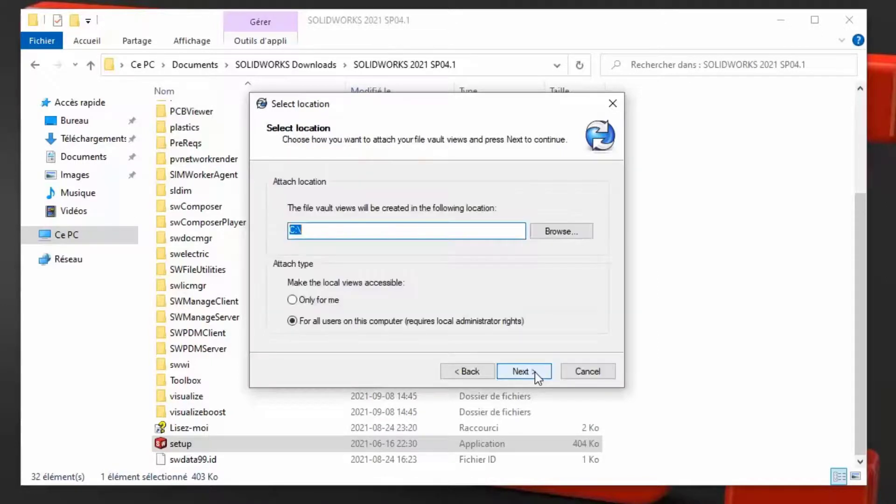
click(316, 229)
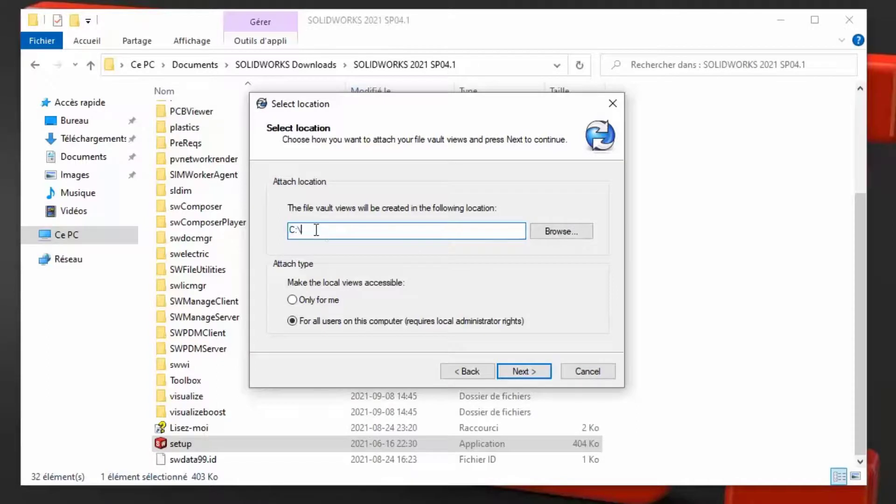
drag(304, 230, 282, 230)
click(527, 370)
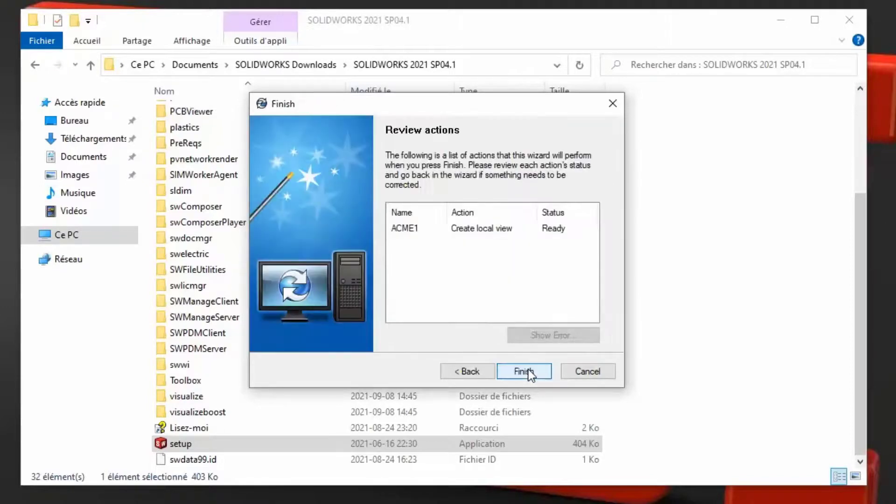
Create the ACME1 local view, skip its login and automatic login, then close the wizard.
click(523, 371)
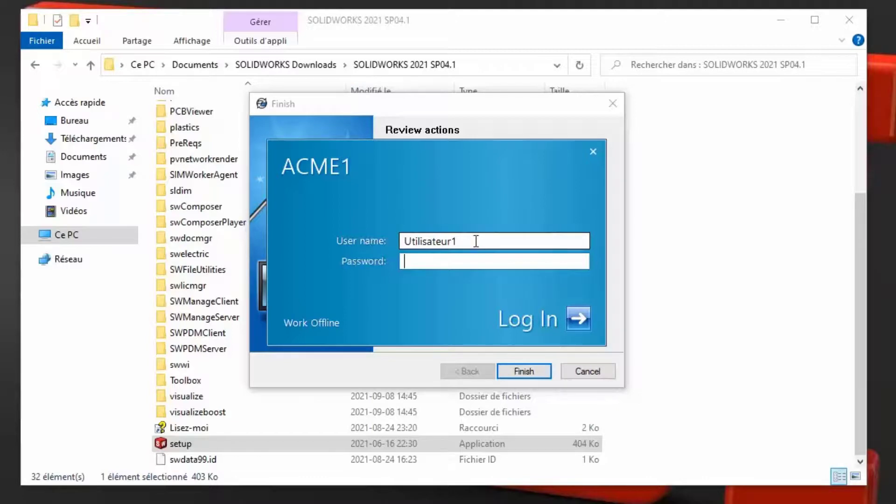
click(592, 150)
click(497, 318)
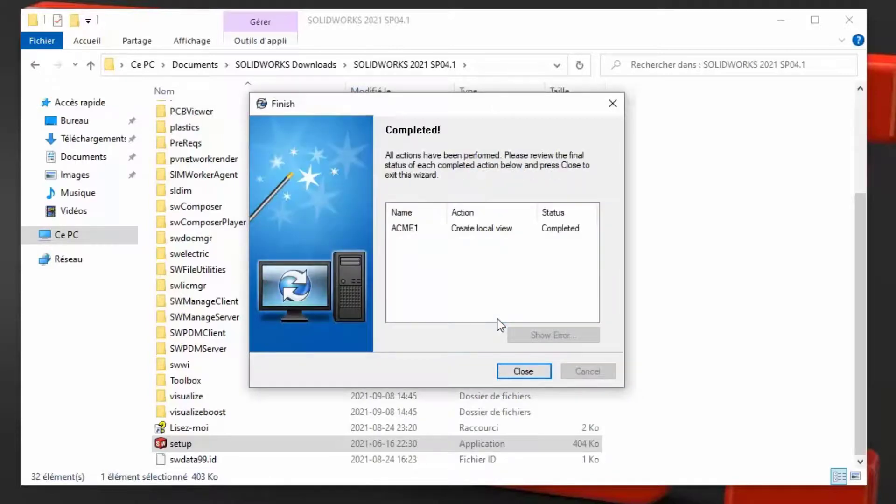
click(520, 369)
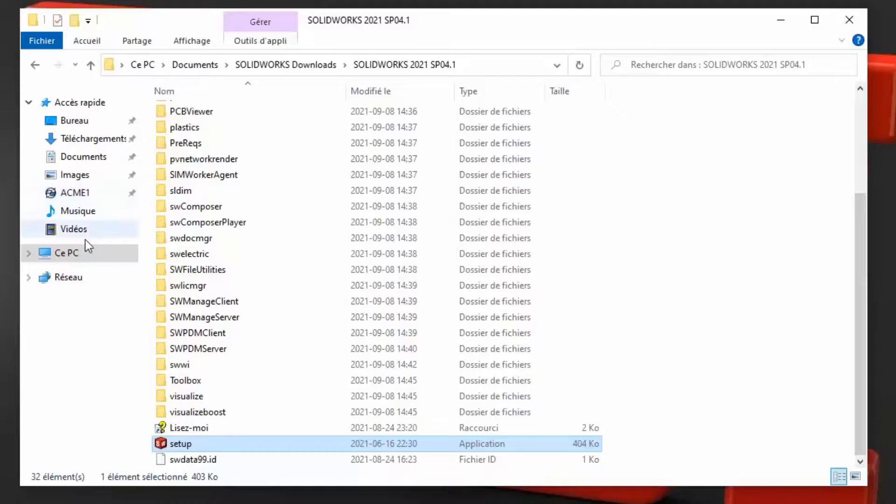
Open the local C: drive (Disque local) from Ce PC in File Explorer.
click(75, 258)
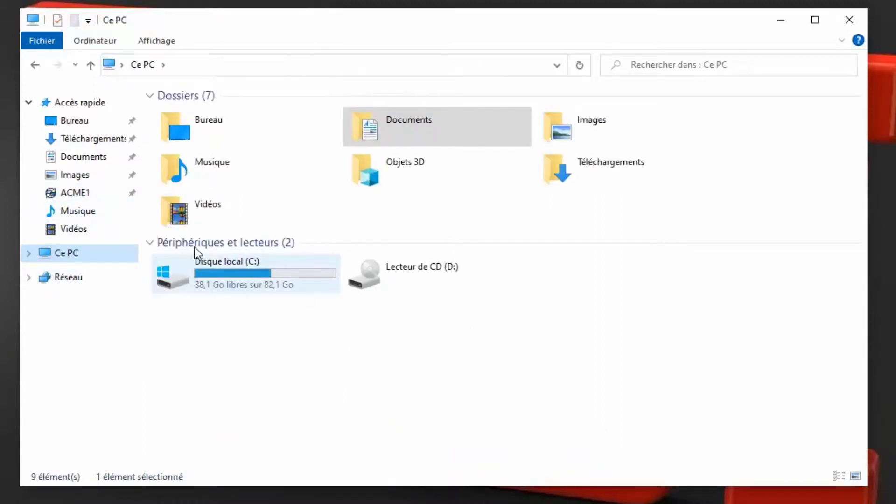
click(284, 269)
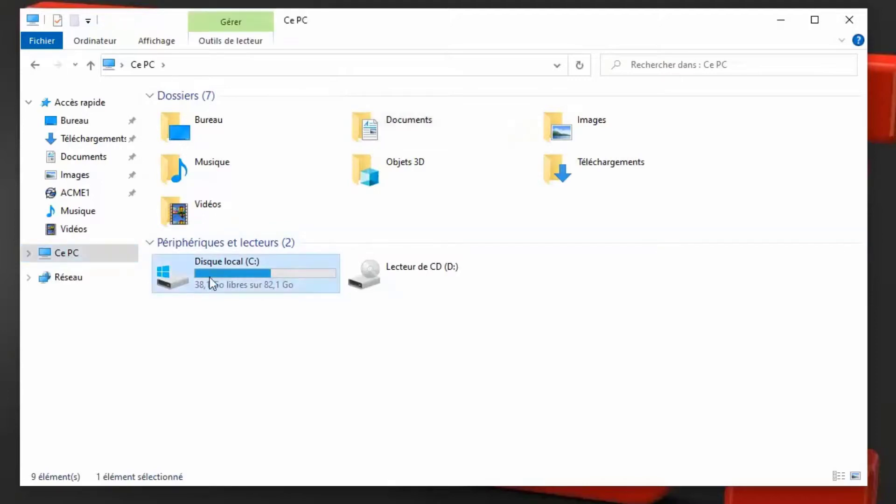
double_click(269, 271)
Log into the ACME1 vault view with the admin user name.
click(207, 112)
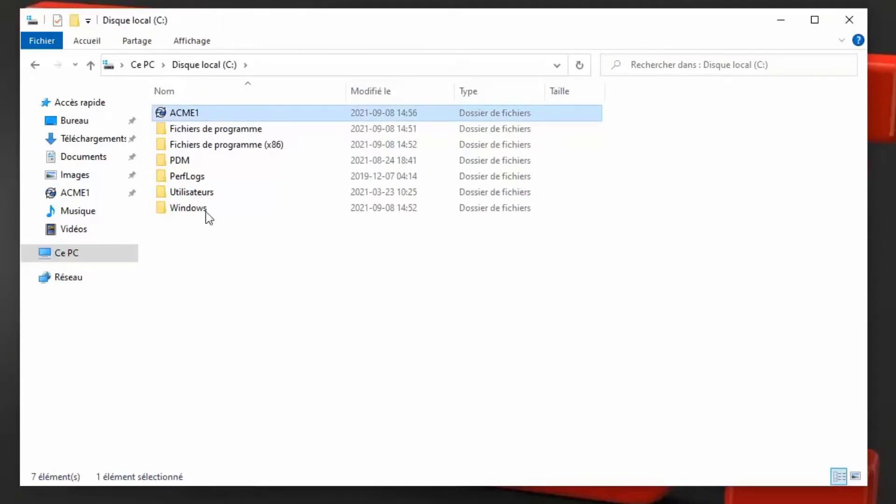
right_click(182, 117)
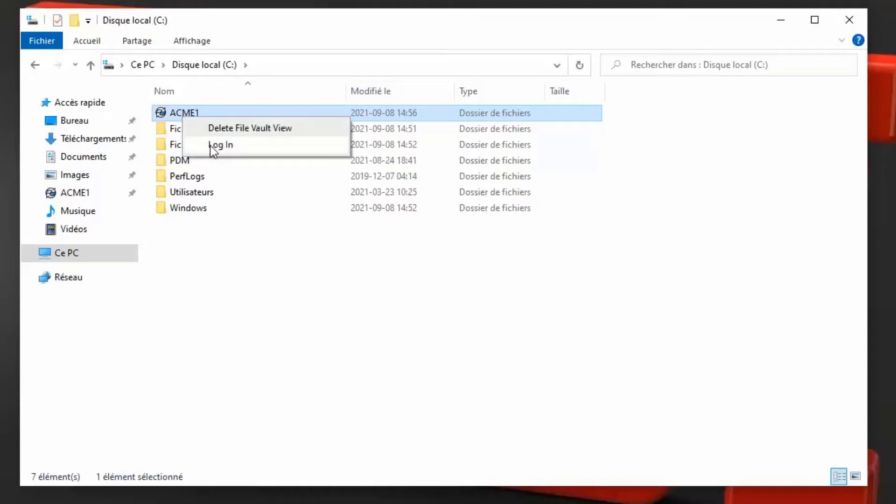
click(210, 145)
drag(495, 246, 384, 240)
text(admin)
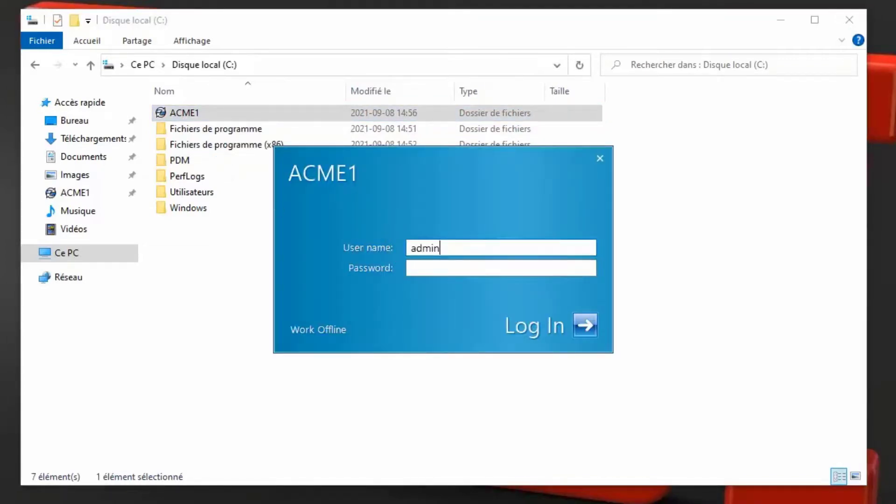
click(585, 324)
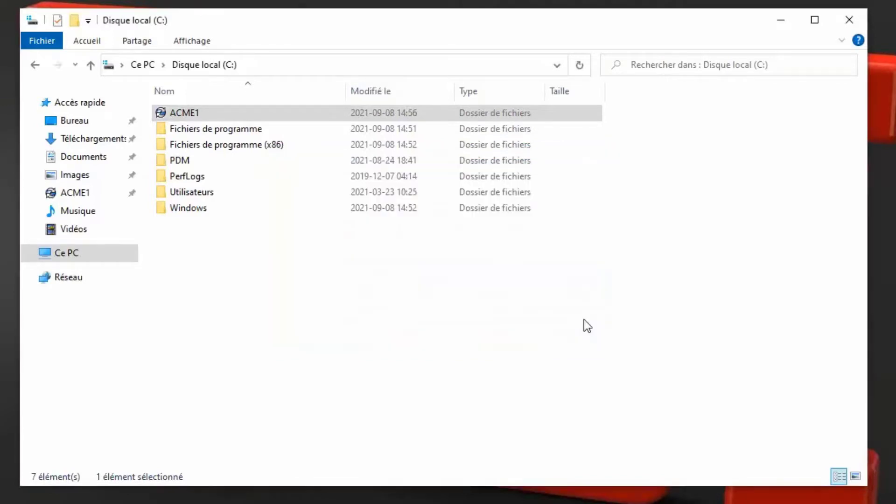